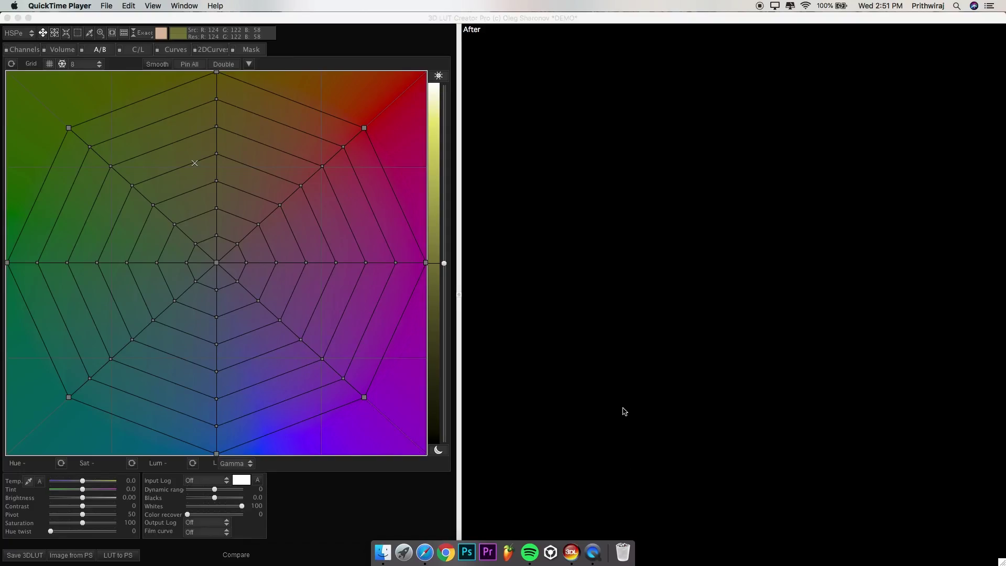
# Free up system memory, then bring 3D LUT Creator back to the front.
pyautogui.click(790, 5)
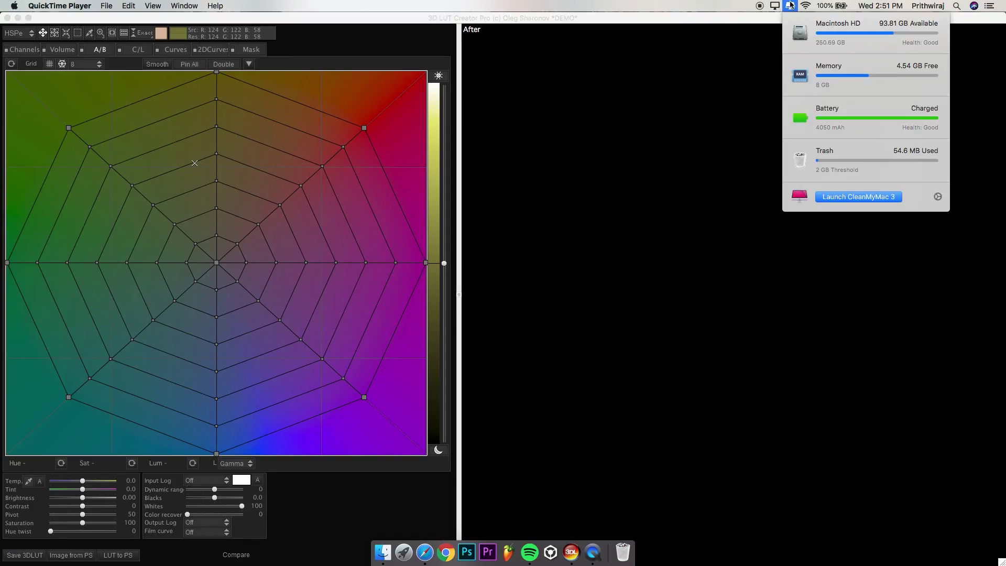
pyautogui.click(836, 71)
pyautogui.click(691, 233)
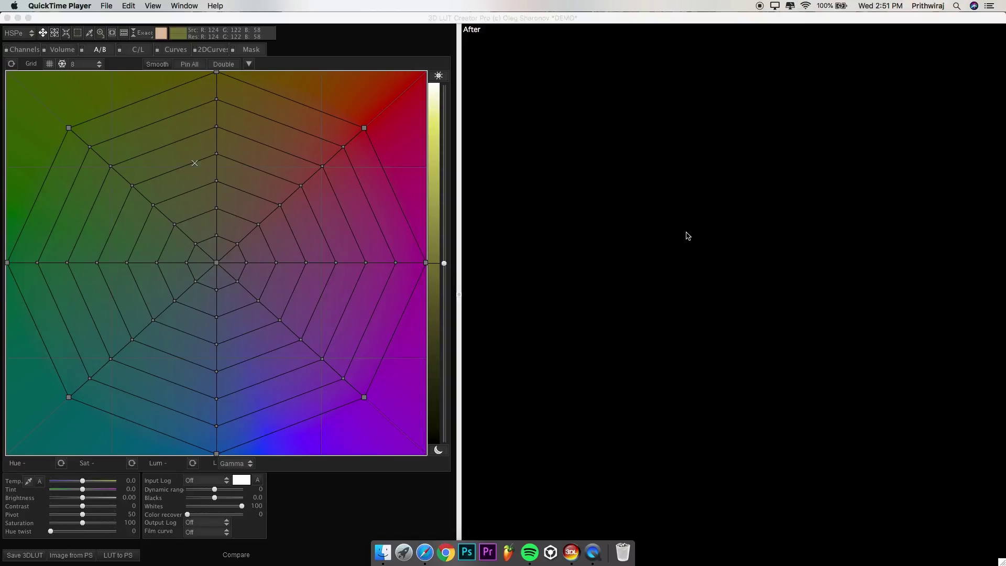
pyautogui.click(520, 134)
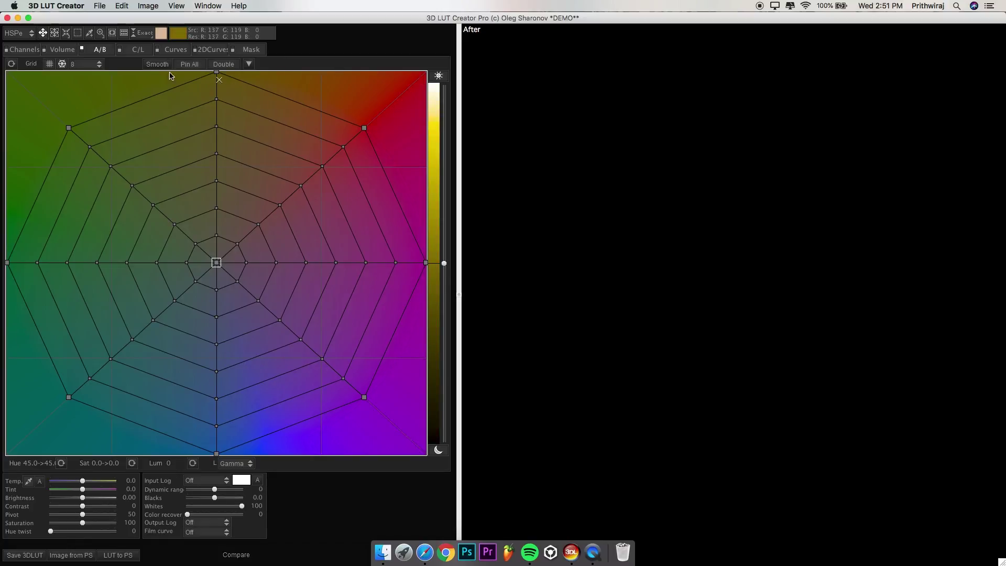
# Browse the RGB matrix, colour volume, luminance and 2D curves grids, ending on hue-saturation.
pyautogui.click(24, 49)
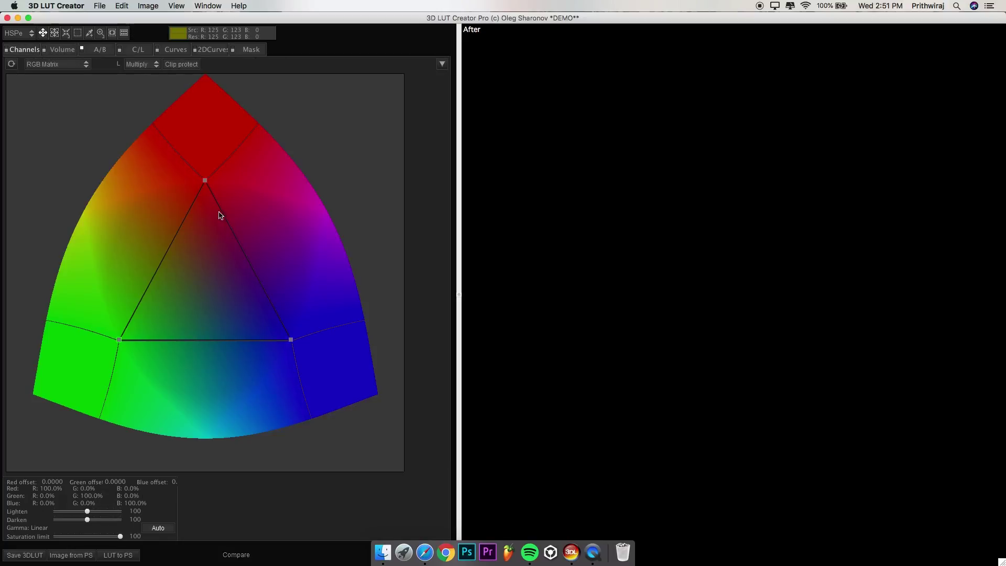
pyautogui.click(61, 50)
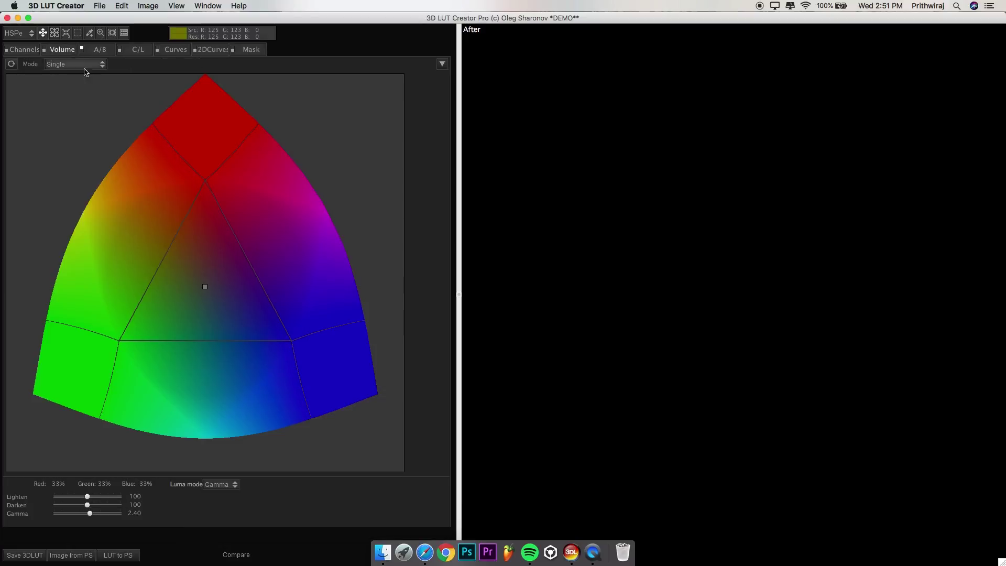
pyautogui.click(100, 49)
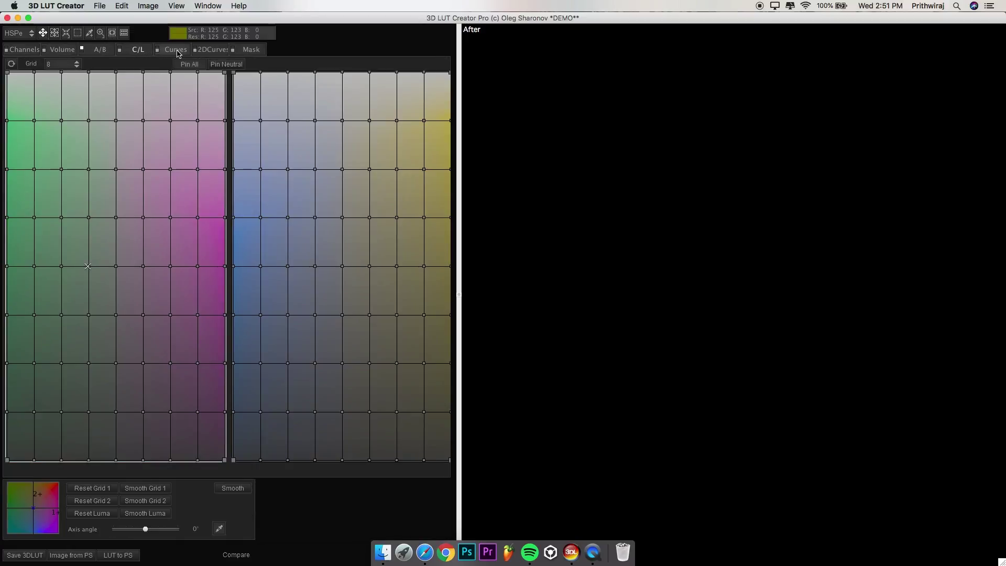
pyautogui.click(176, 50)
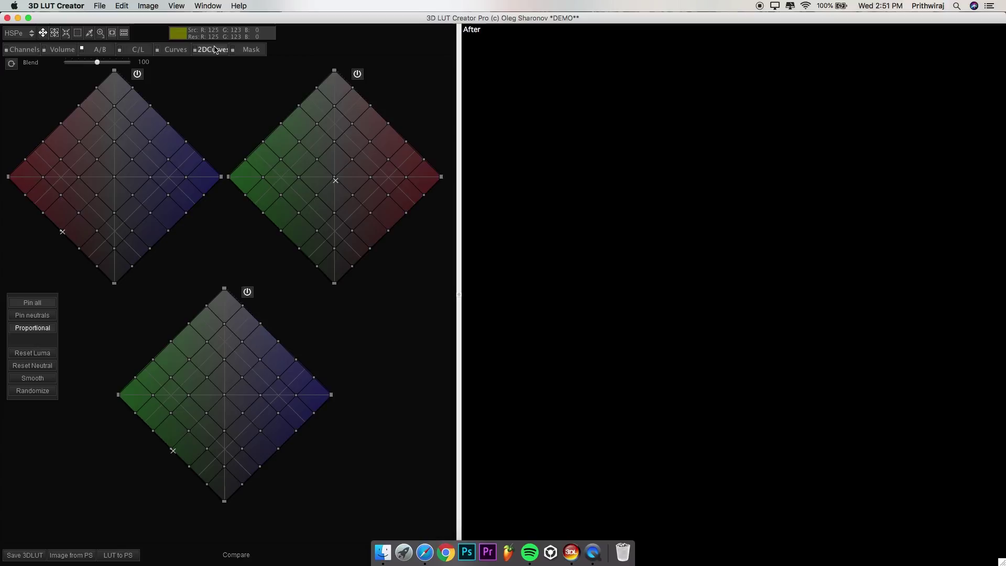
pyautogui.click(167, 50)
pyautogui.click(138, 50)
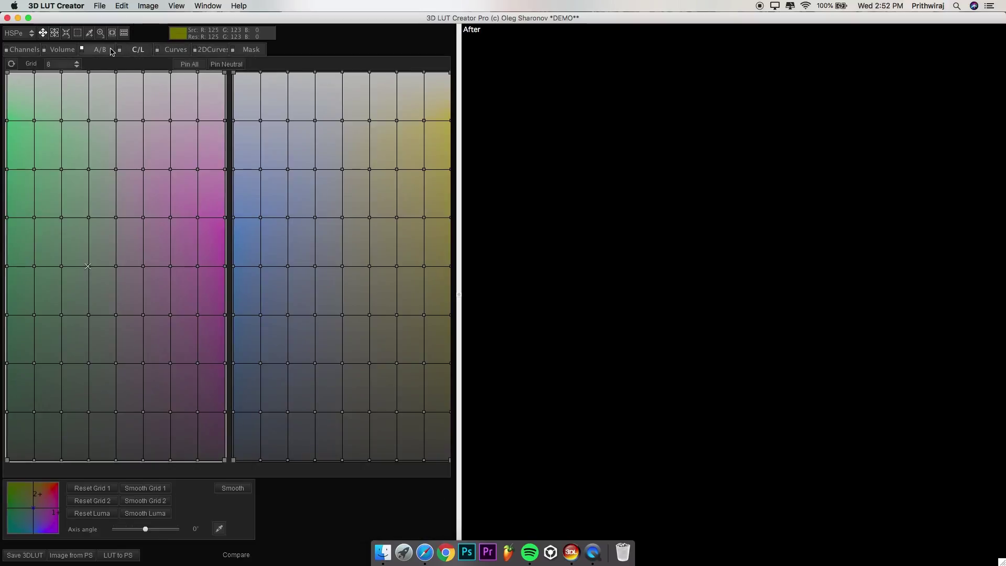
pyautogui.click(104, 50)
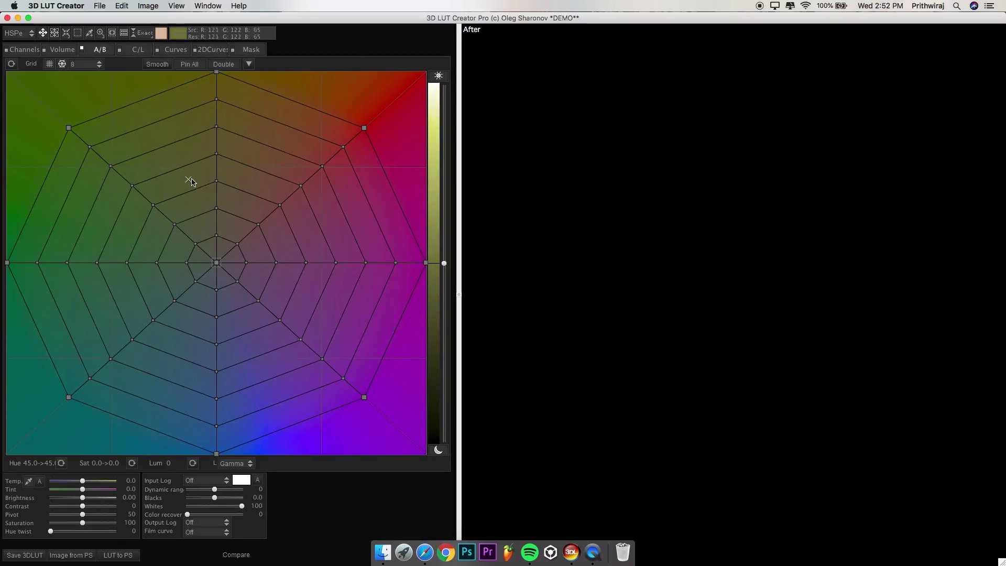
# Try a denser grid size of 32, then switch back to a smaller grid size.
pyautogui.click(99, 64)
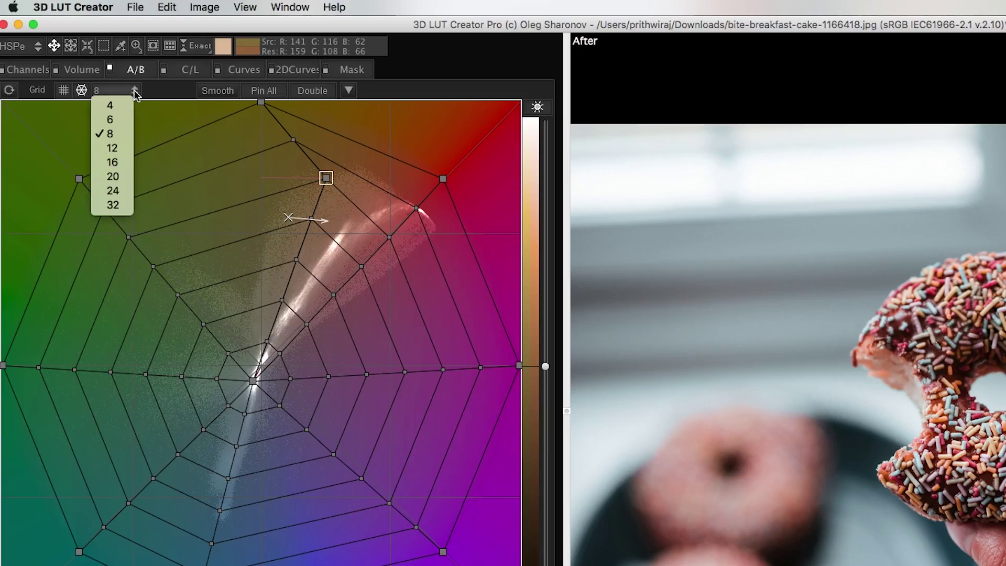
pyautogui.press('Escape')
pyautogui.click(112, 201)
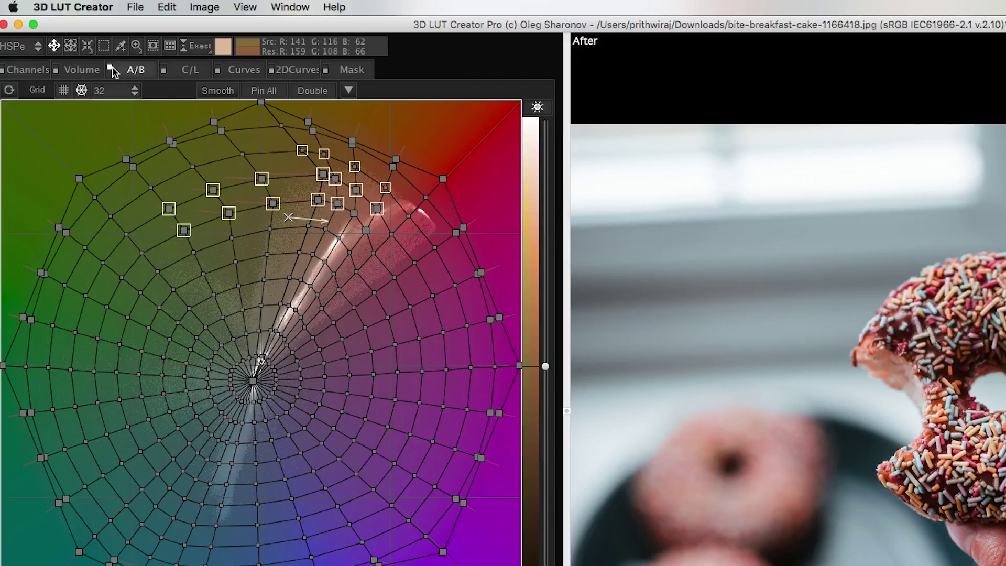
pyautogui.click(113, 90)
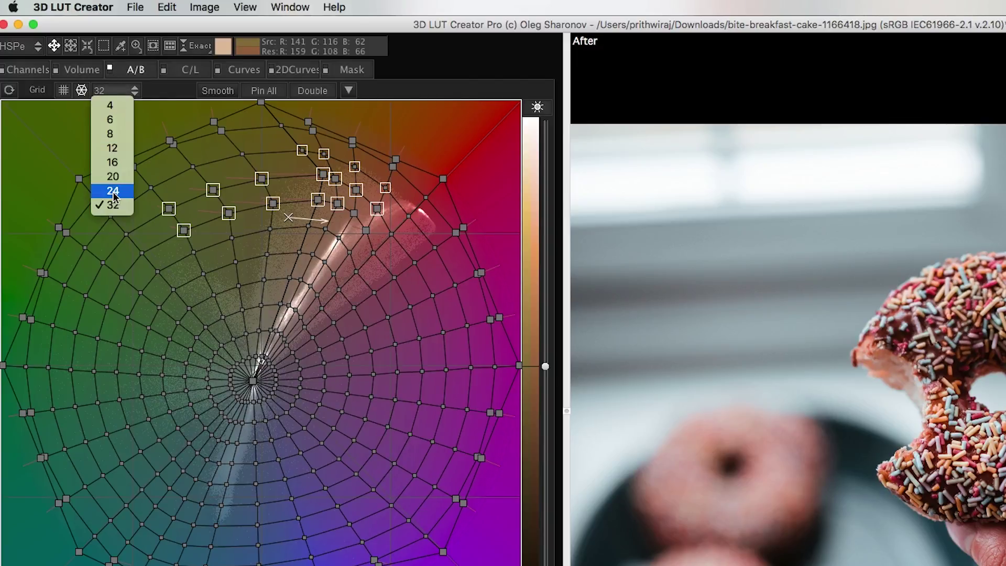
pyautogui.click(118, 162)
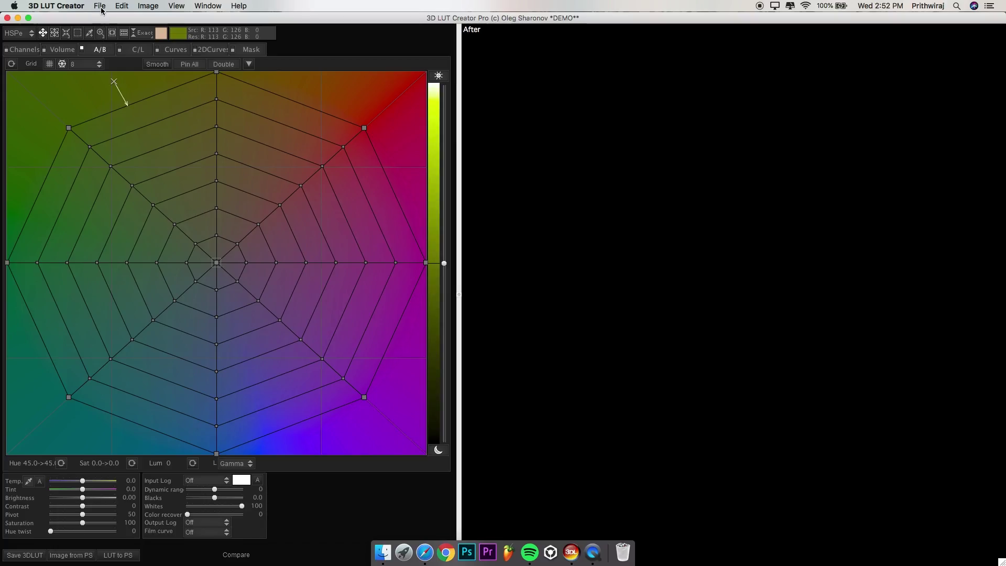
# Open back-view-background-image-beach-1008000.jpg as the preview image.
pyautogui.click(100, 6)
pyautogui.click(151, 439)
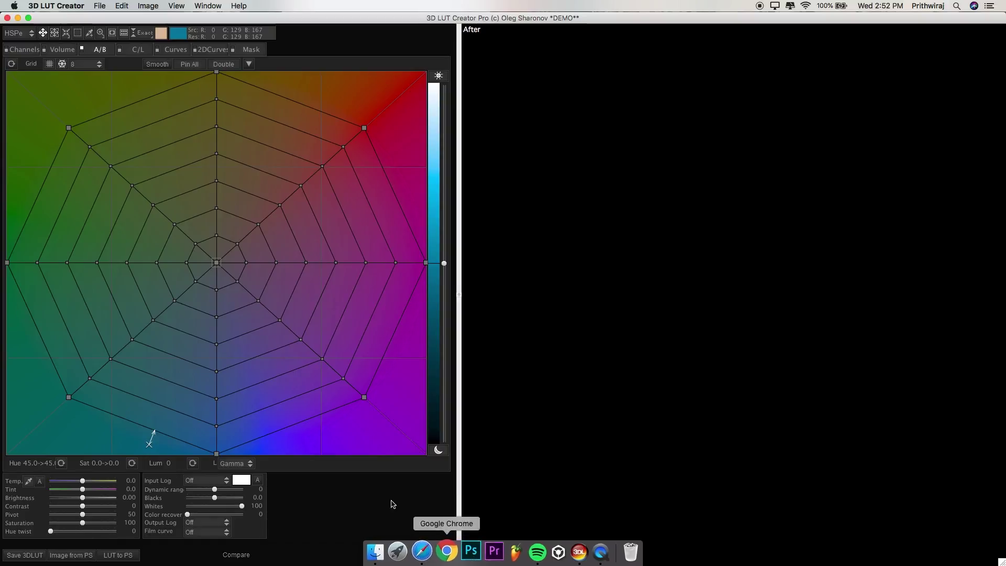
pyautogui.click(100, 7)
pyautogui.click(120, 18)
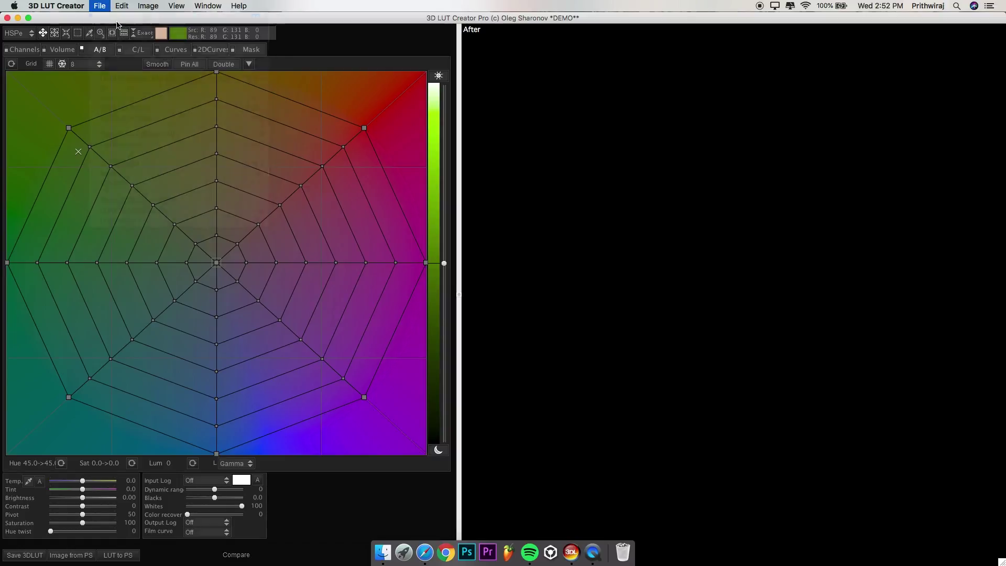
pyautogui.click(671, 321)
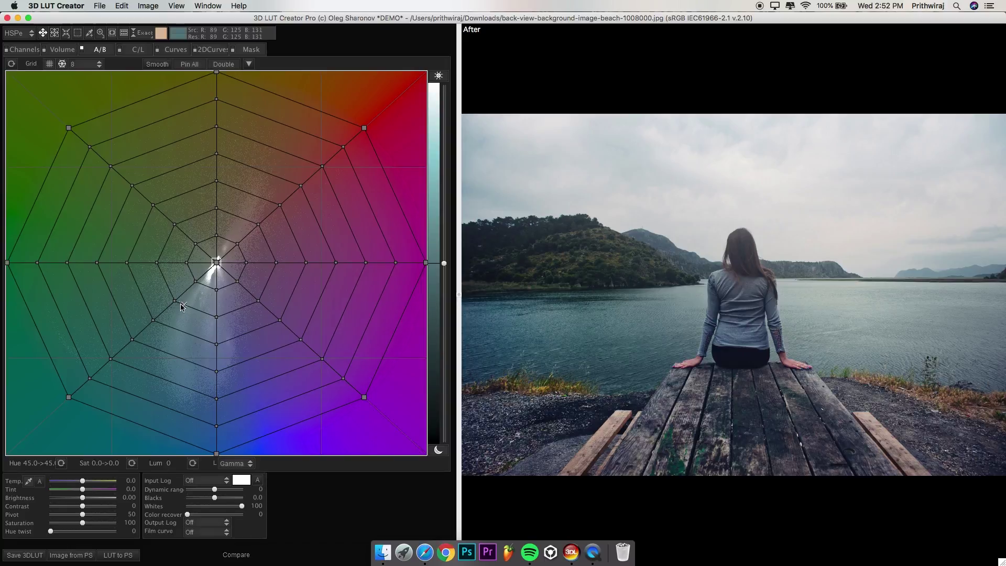
# Drag neutrals toward blue and pull the green hue point toward red-orange at saturation 123.
pyautogui.moveTo(175, 303); pyautogui.dragTo(173, 447)
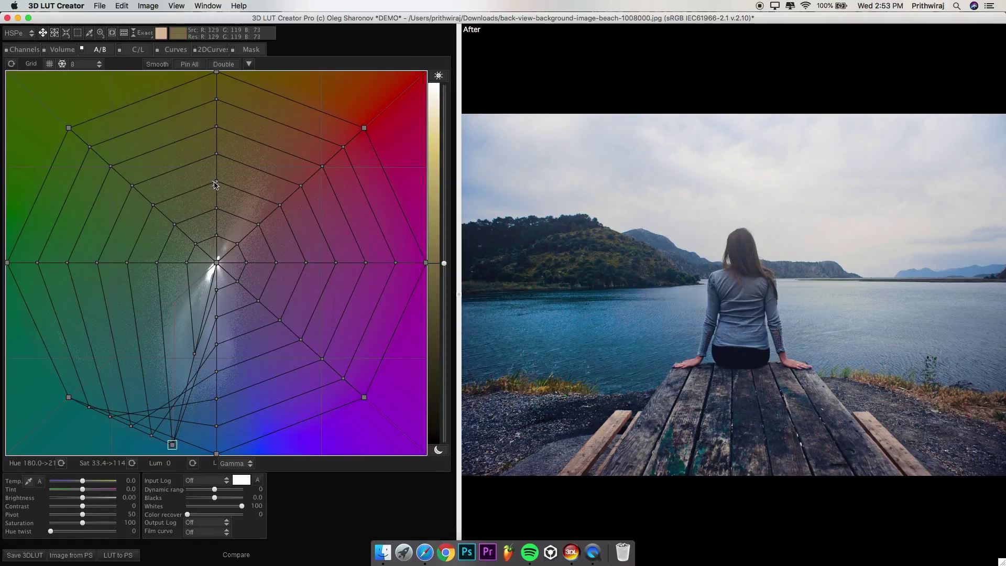
pyautogui.moveTo(215, 183); pyautogui.dragTo(329, 182)
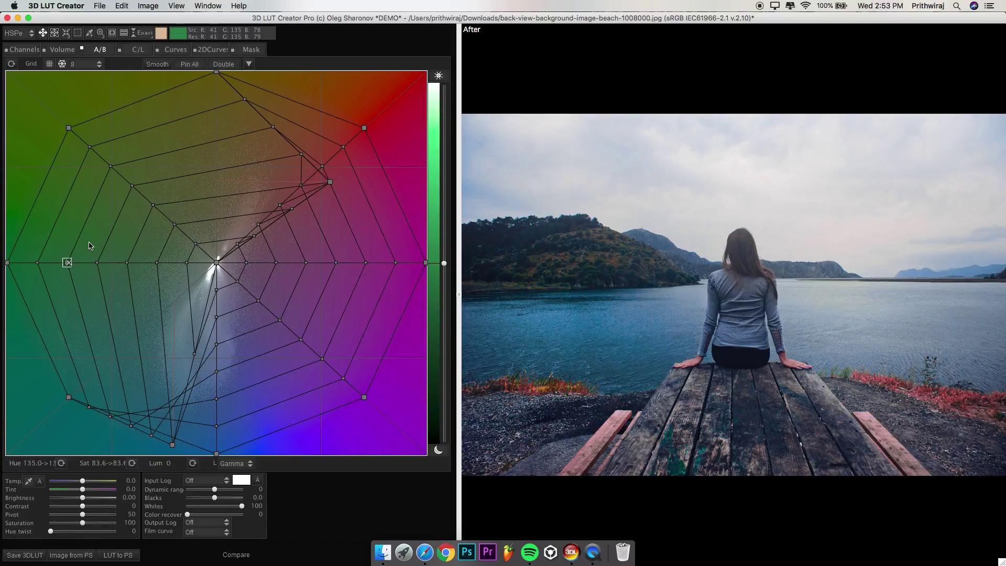
pyautogui.moveTo(73, 264); pyautogui.dragTo(344, 100)
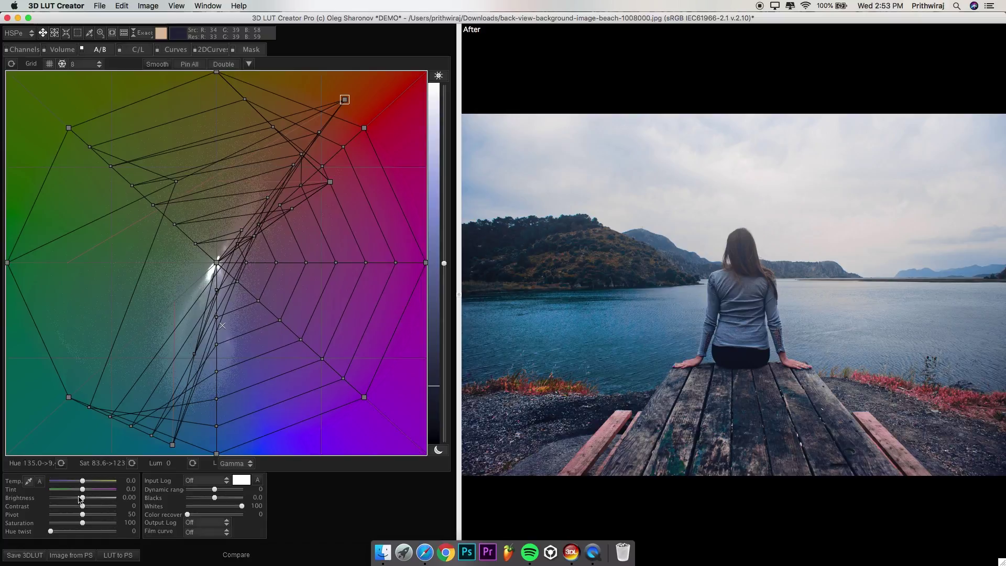
# Compare the graded beach photo with the original side by side.
pyautogui.click(237, 555)
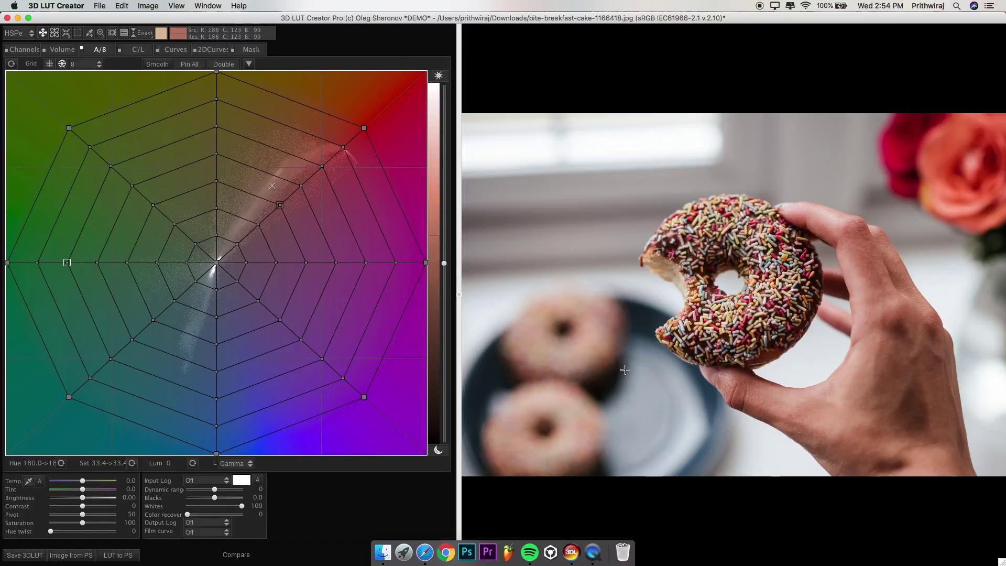
# Try purple, red and blue-saturation tweaks on the donut photo, then compare against the original.
pyautogui.moveTo(216, 263)
pyautogui.mouseDown()
pyautogui.moveTo(249, 280)
pyautogui.moveTo(217, 273)
pyautogui.moveTo(204, 301)
pyautogui.moveTo(218, 288)
pyautogui.moveTo(218, 297)
pyautogui.moveTo(211, 273)
pyautogui.mouseUp()
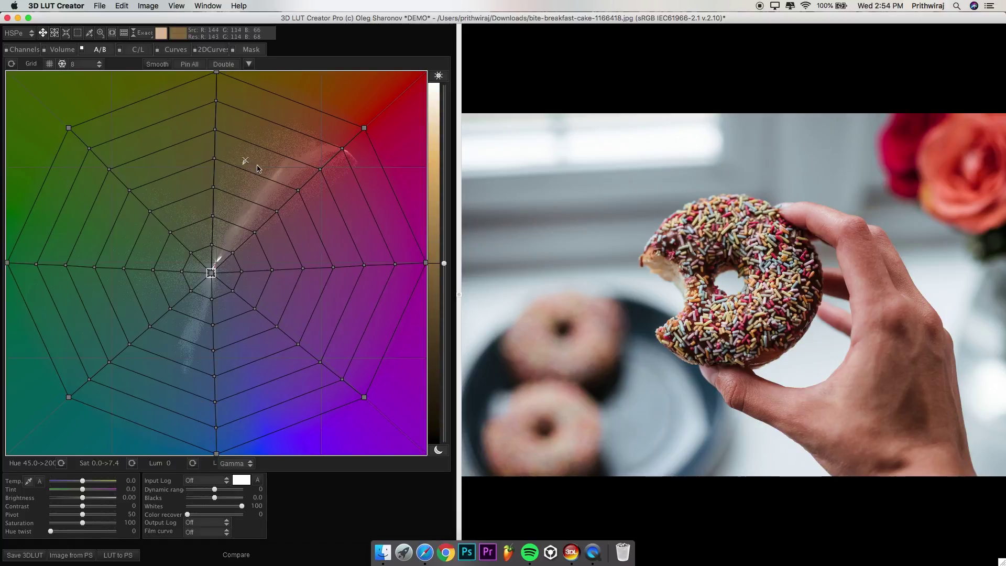
pyautogui.moveTo(217, 164); pyautogui.dragTo(274, 151)
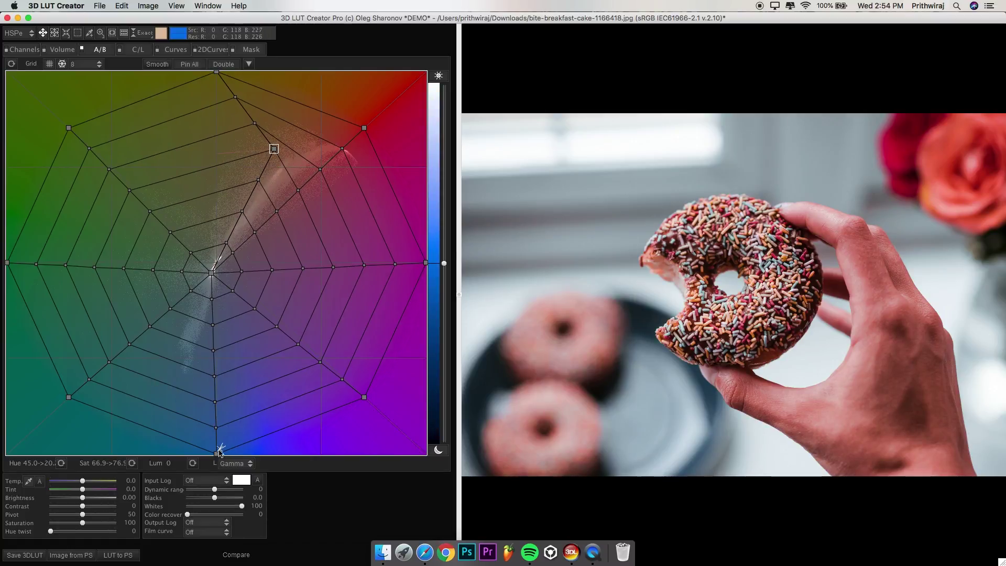
pyautogui.moveTo(216, 454); pyautogui.dragTo(103, 404)
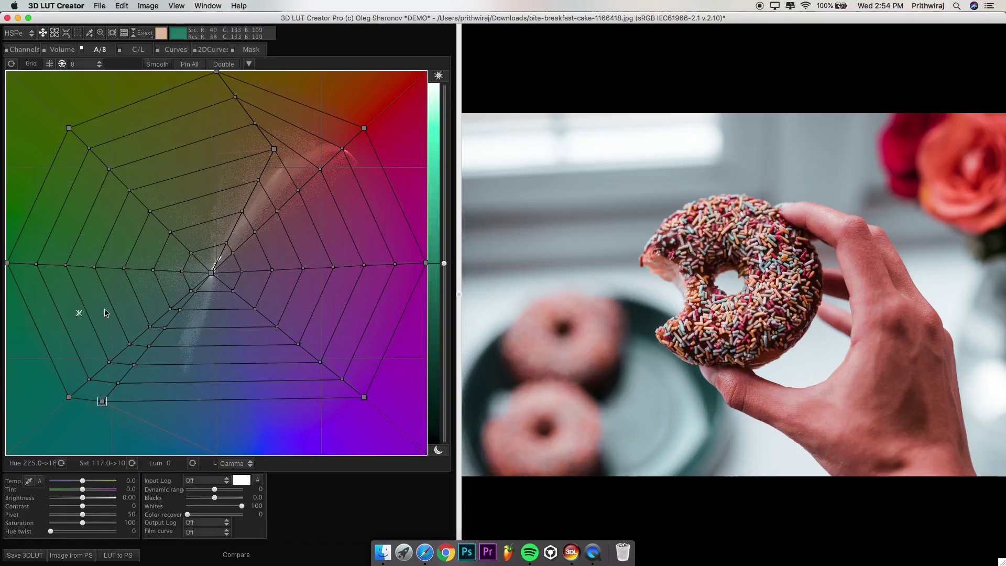
pyautogui.click(236, 555)
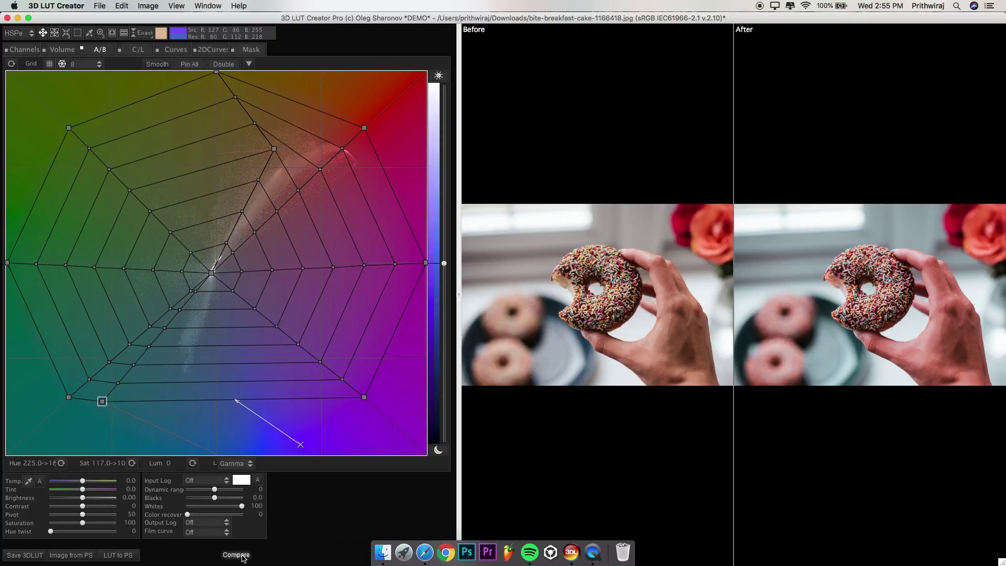
pyautogui.click(768, 463)
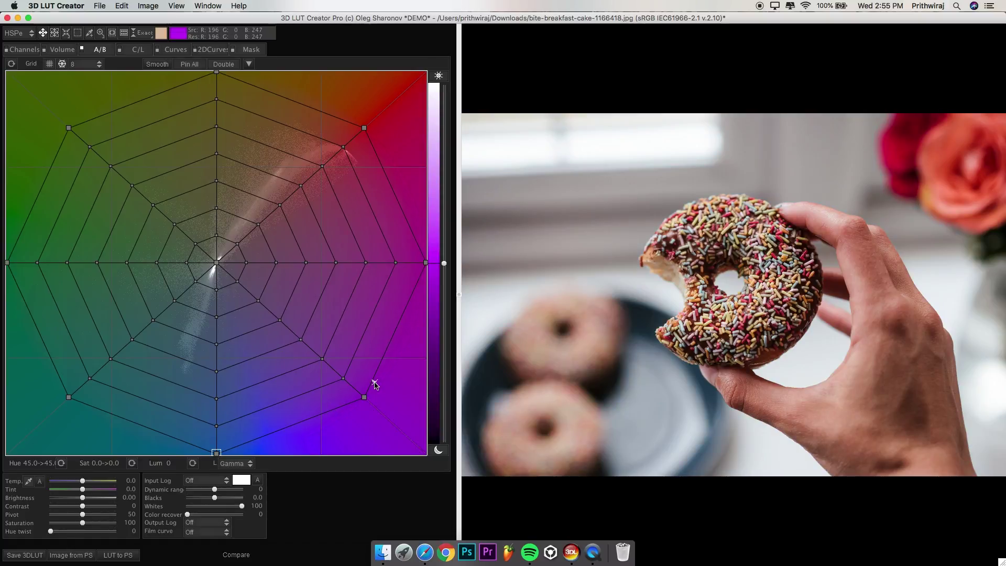
# Load the Justice League still as reference and auto-match colours with white balance at 93.
pyautogui.click(100, 6)
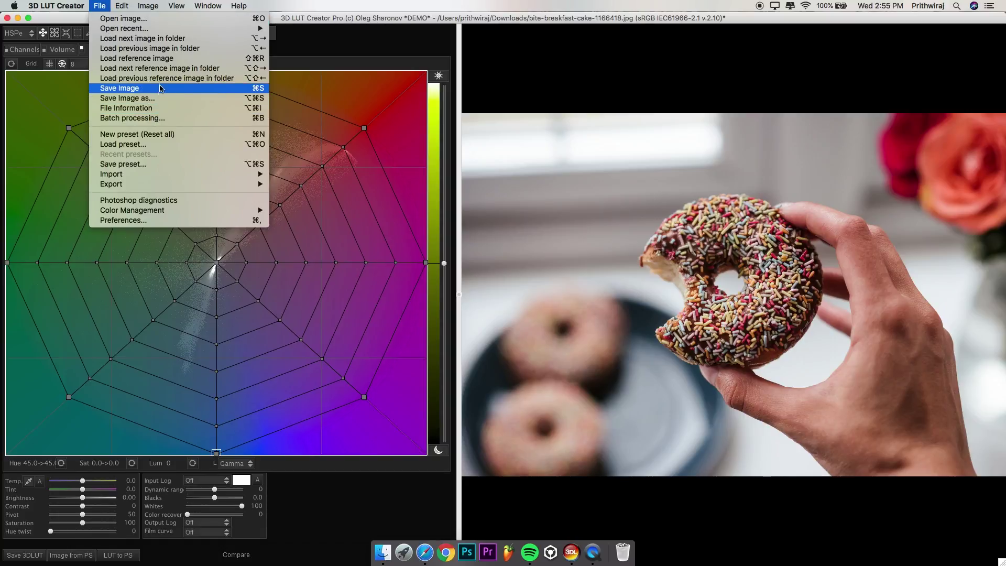
pyautogui.click(174, 58)
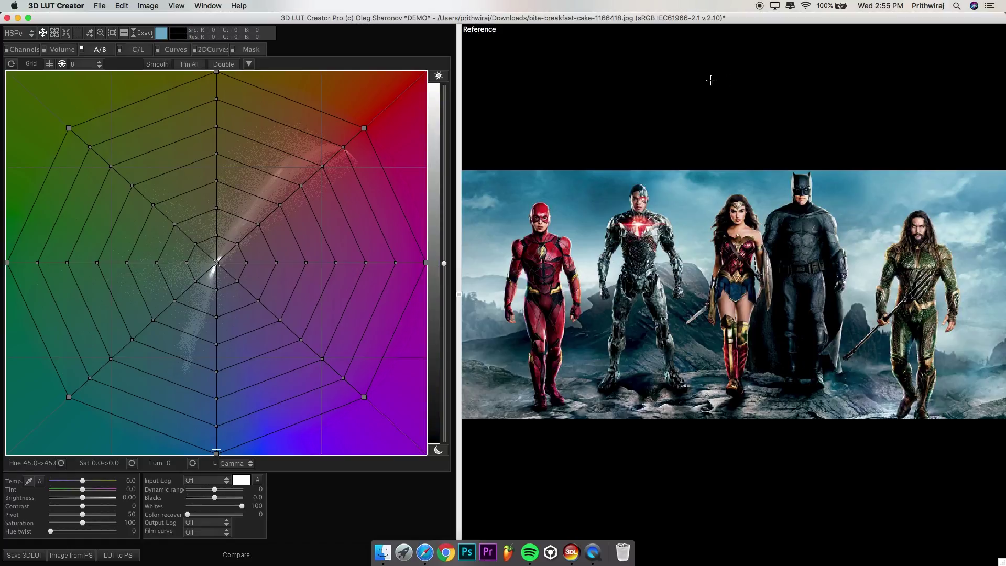
pyautogui.click(121, 6)
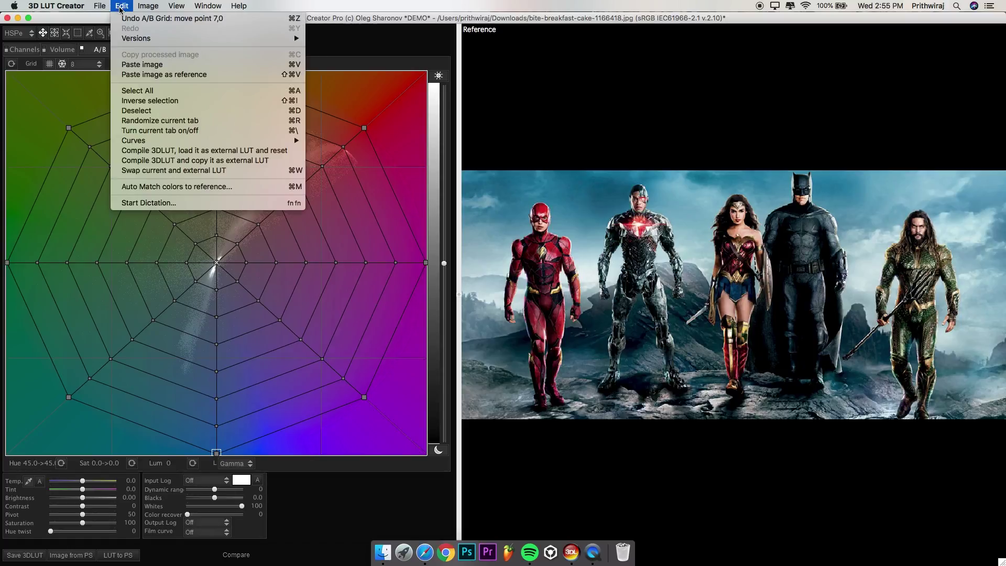
pyautogui.click(175, 187)
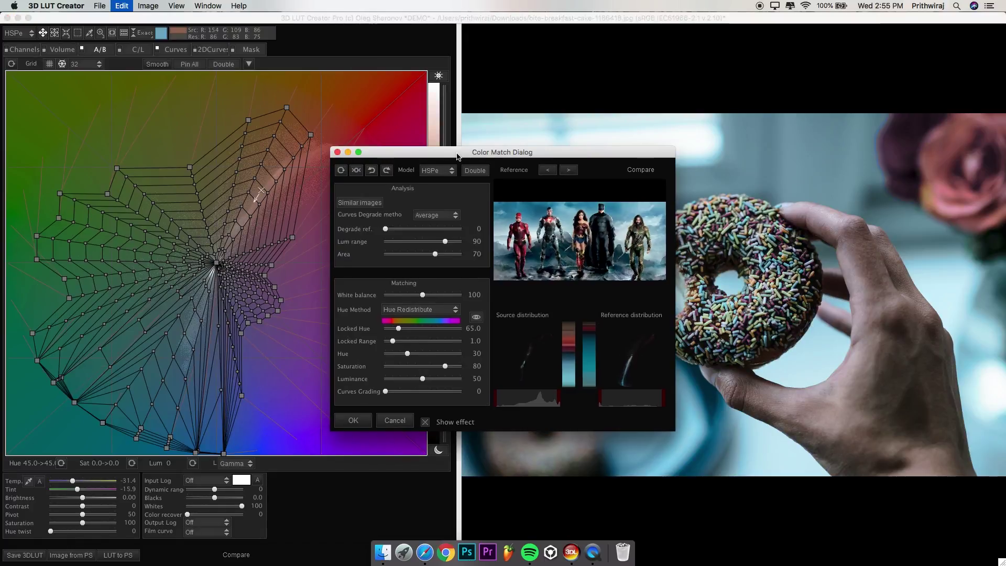
pyautogui.moveTo(457, 156); pyautogui.dragTo(428, 94)
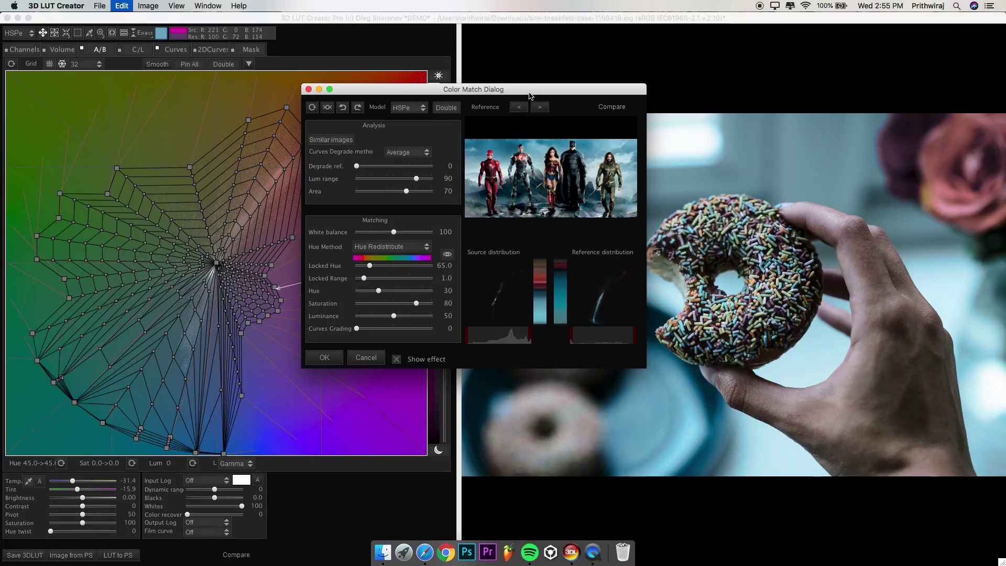
pyautogui.moveTo(530, 96); pyautogui.dragTo(497, 58)
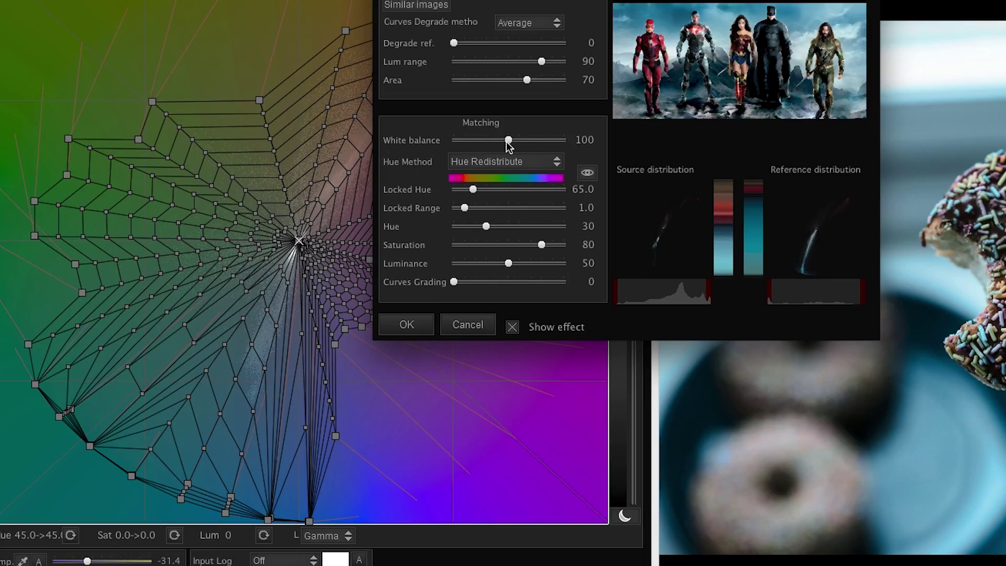
pyautogui.moveTo(509, 144)
pyautogui.mouseDown()
pyautogui.moveTo(490, 148)
pyautogui.moveTo(505, 142)
pyautogui.mouseUp()
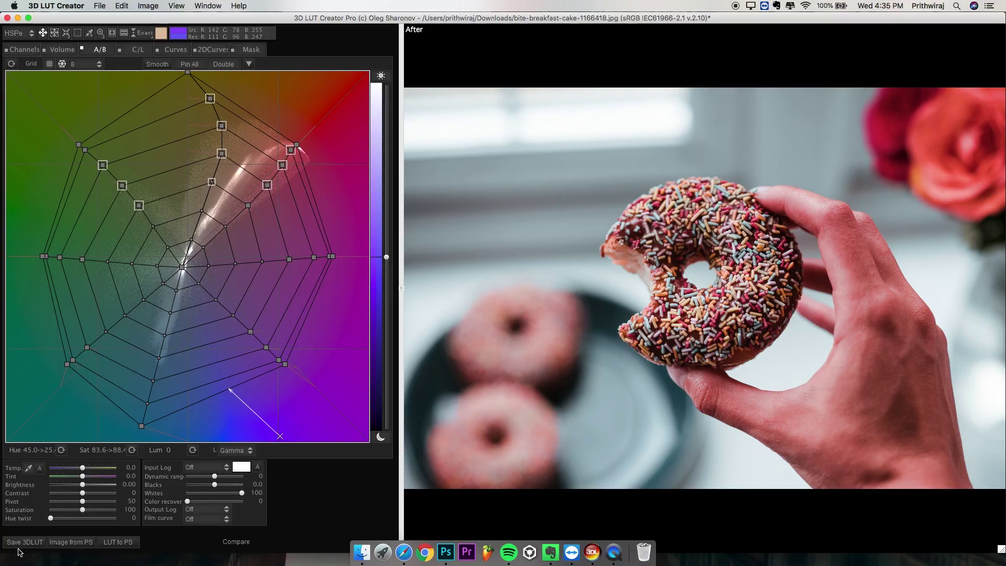
# Save the current grade as A random LUT in .cube format.
pyautogui.click(24, 542)
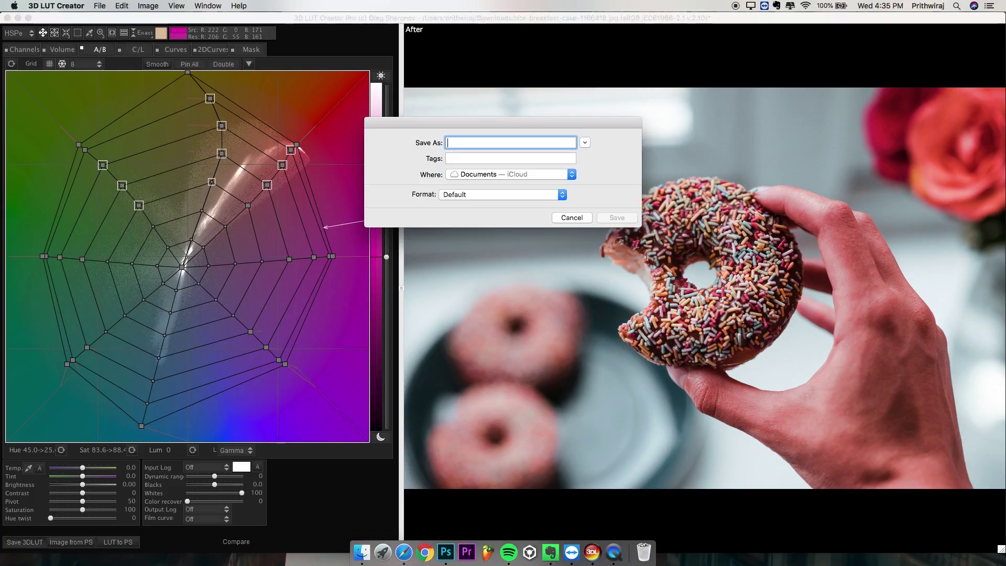
pyautogui.write('A random LUT')
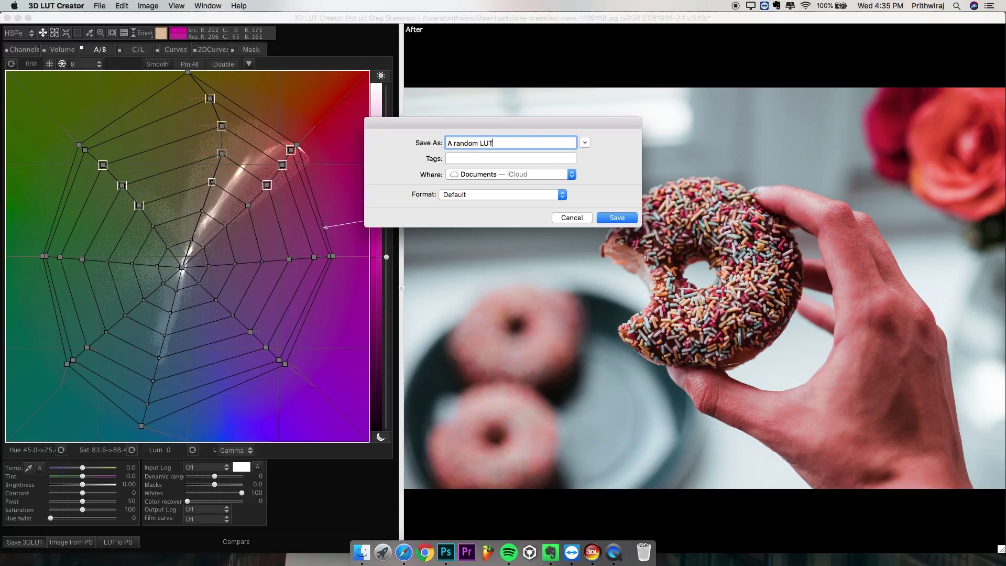
pyautogui.click(495, 195)
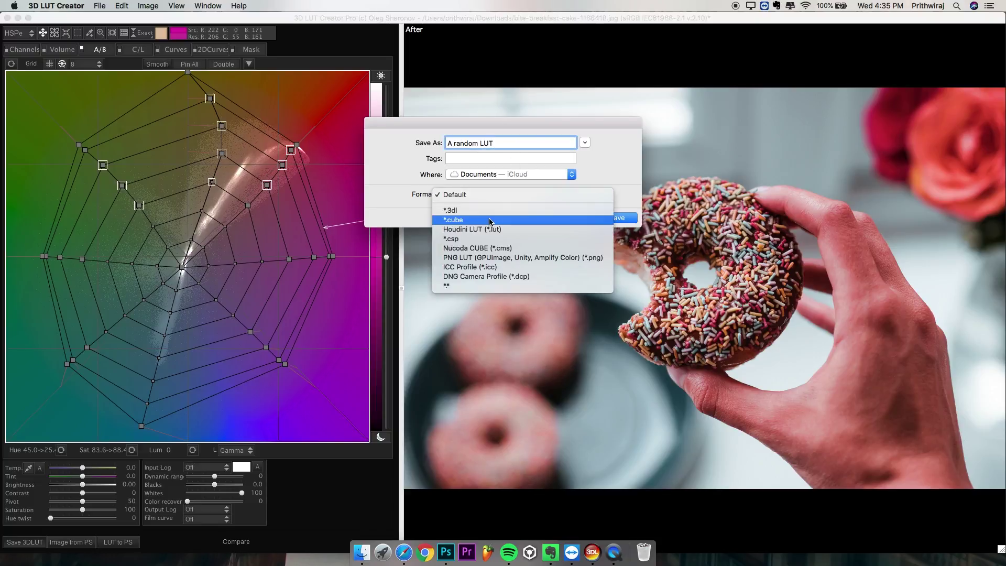
pyautogui.click(490, 219)
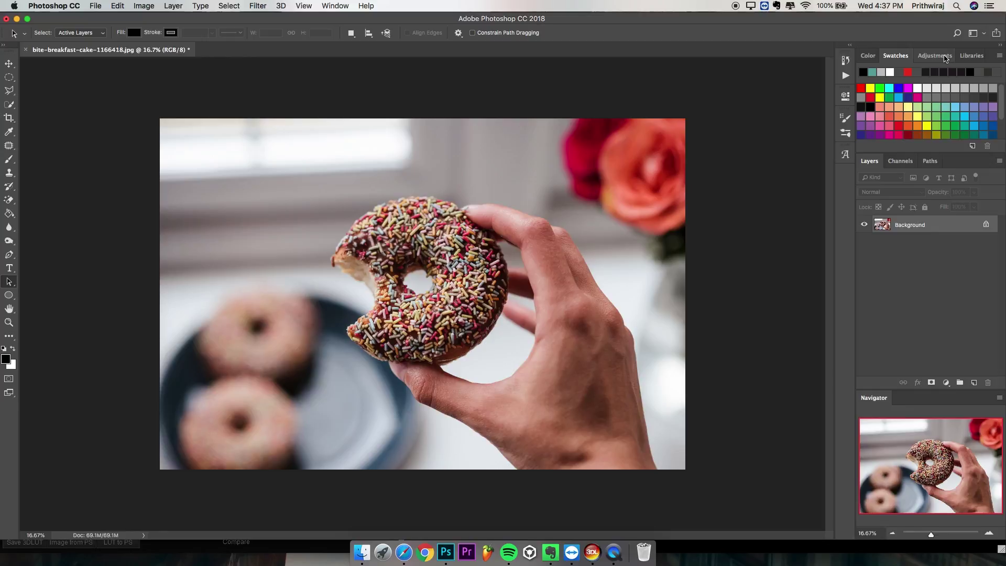
# Add a Color Lookup layer loading A random LUT.cube, then toggle its visibility to compare.
pyautogui.click(946, 58)
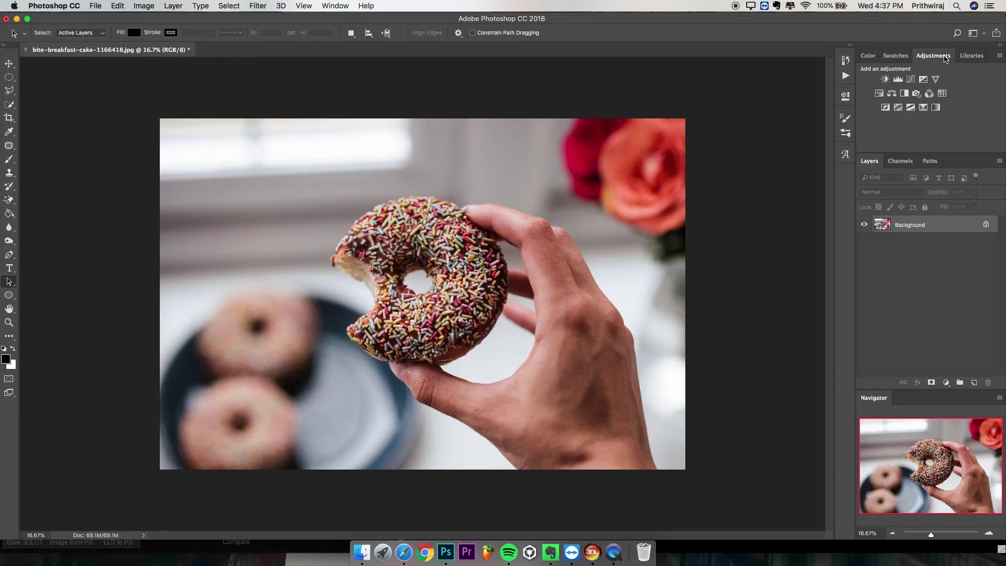
pyautogui.click(942, 93)
pyautogui.click(801, 135)
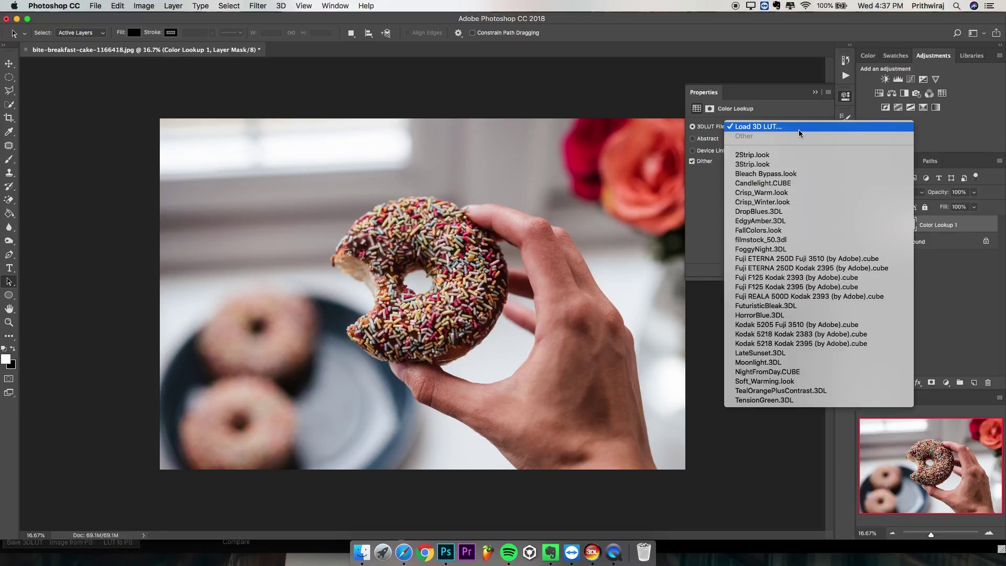
pyautogui.click(797, 130)
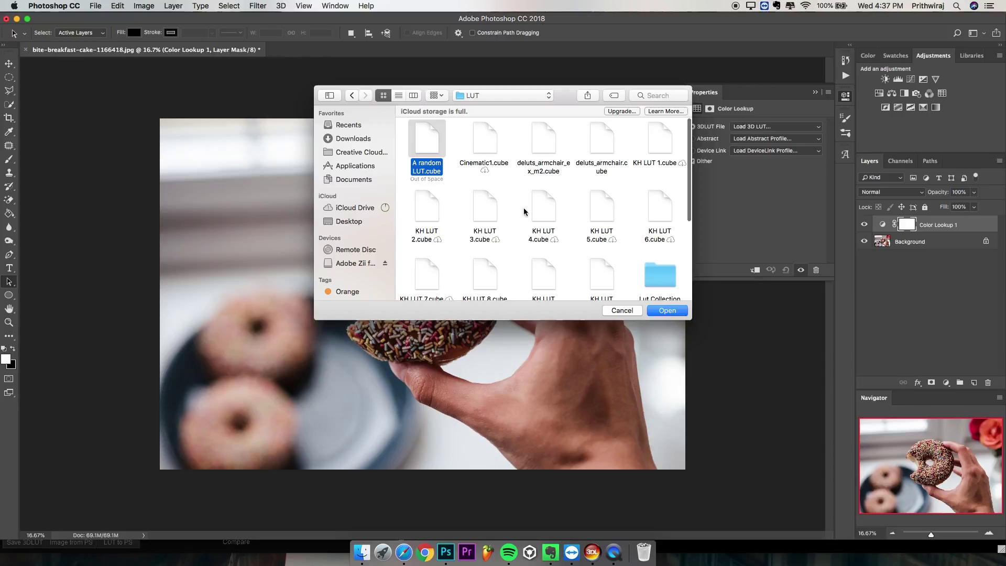
pyautogui.click(674, 313)
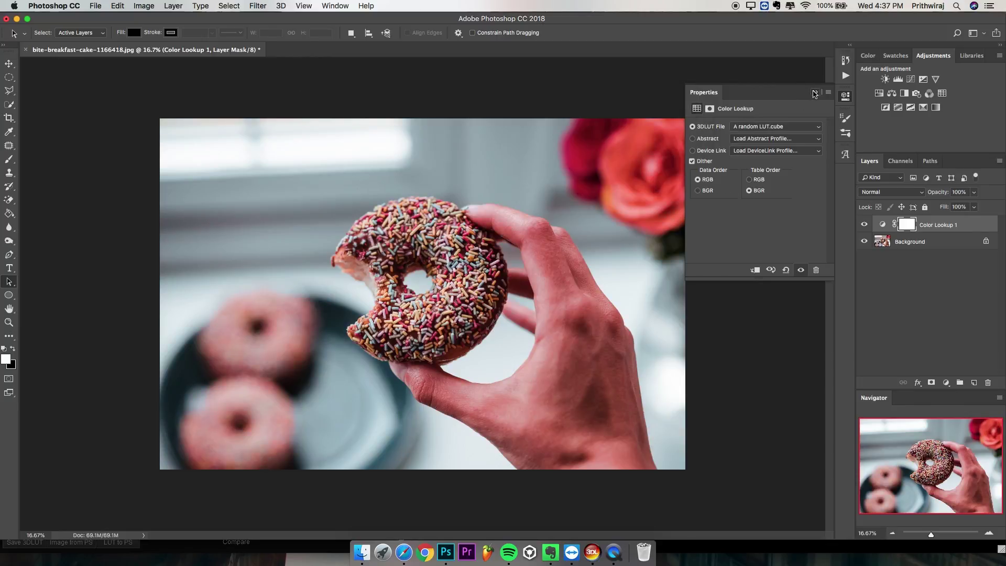
pyautogui.click(815, 93)
pyautogui.click(864, 224)
pyautogui.click(866, 225)
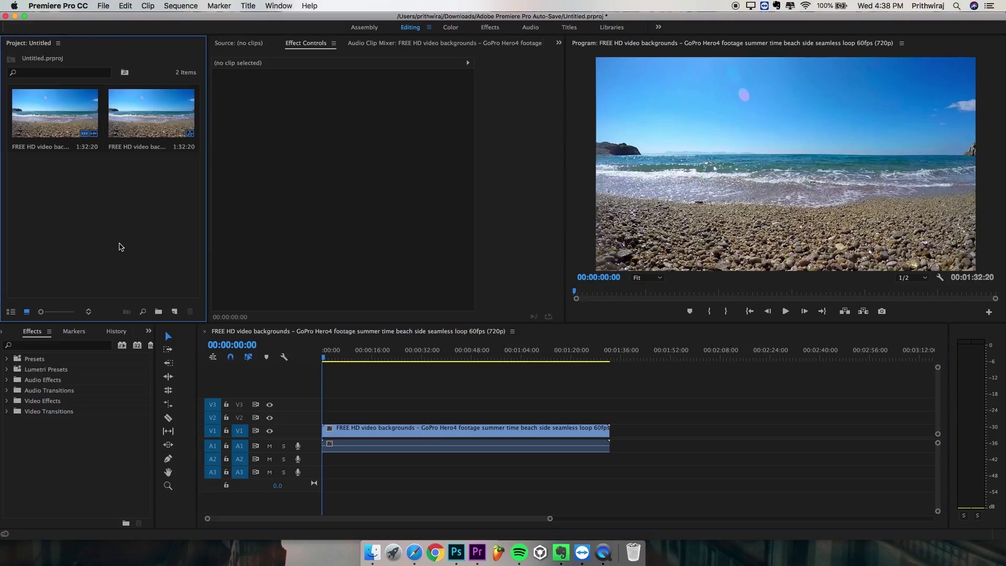
# Create a new adjustment layer and place it on V2 above the beach clip.
pyautogui.rightClick(120, 246)
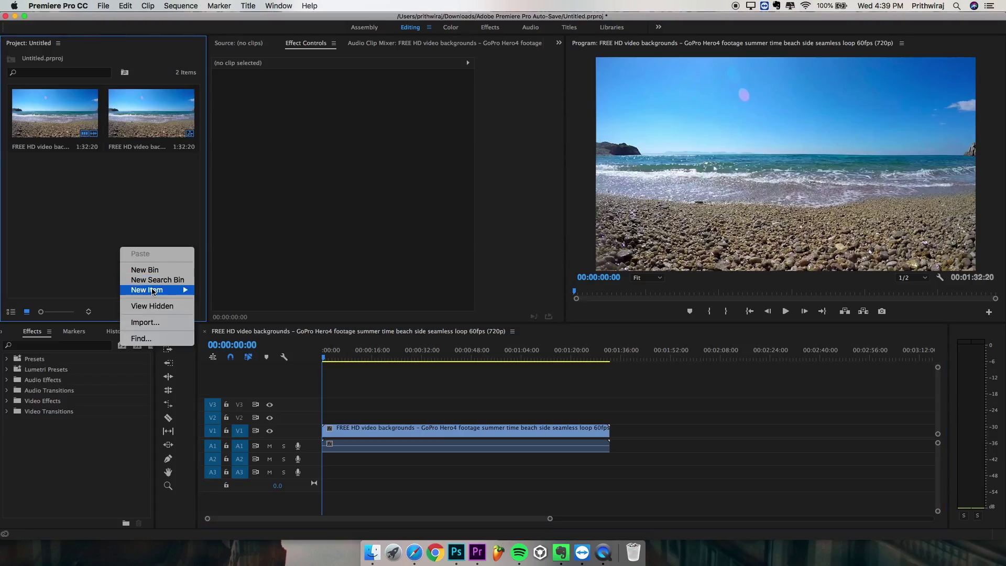
pyautogui.moveTo(158, 290)
pyautogui.click(256, 313)
pyautogui.click(566, 317)
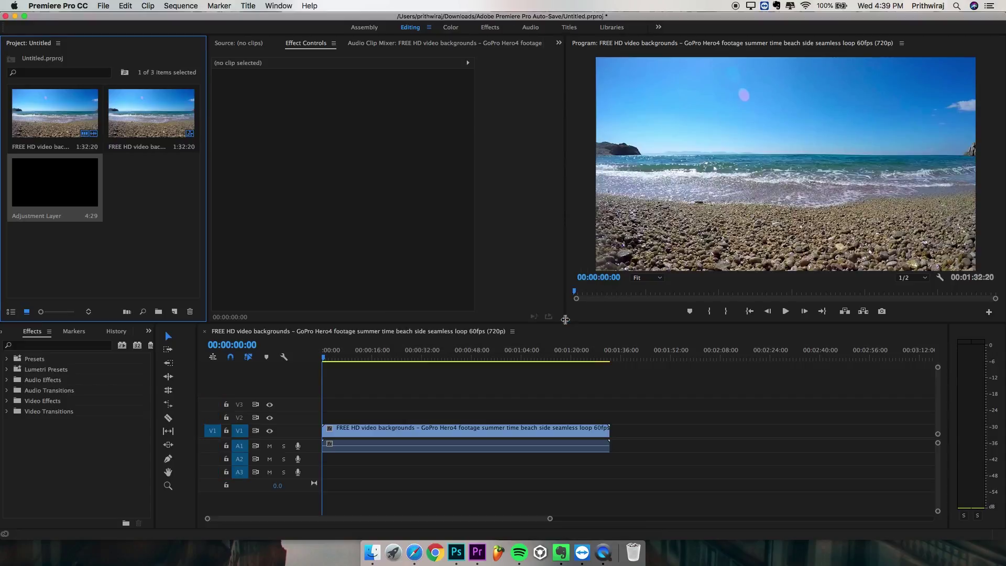
pyautogui.moveTo(55, 183); pyautogui.dragTo(610, 417)
# In the Color workspace, apply A random LUT as the Lumetri look, toggling V2 to compare.
pyautogui.click(454, 32)
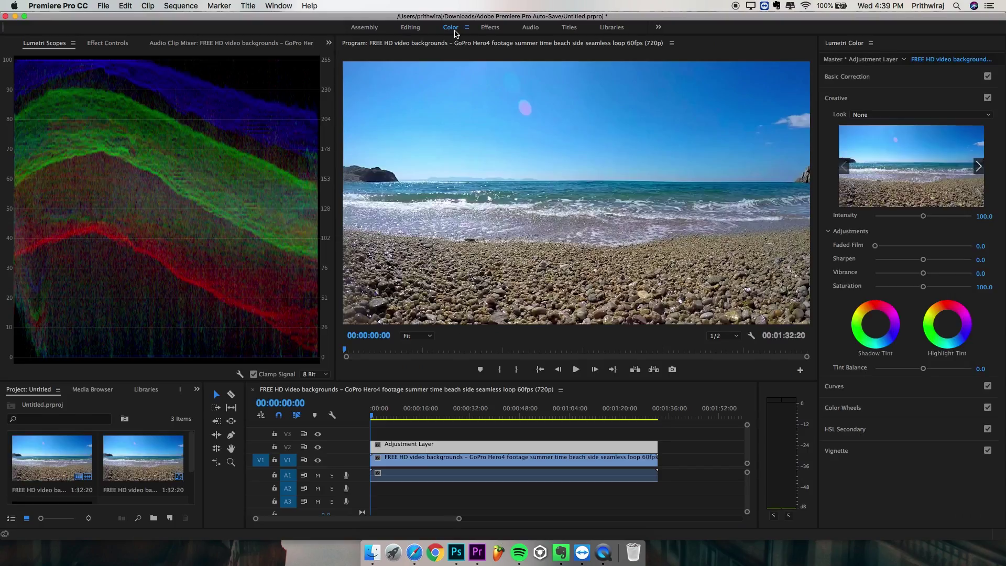
pyautogui.click(932, 116)
pyautogui.click(817, 132)
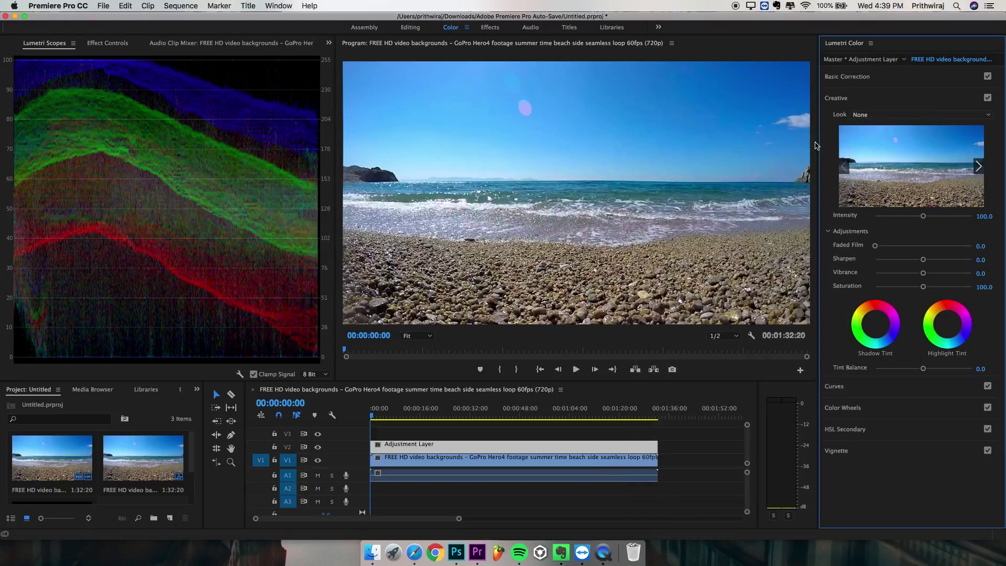
pyautogui.click(674, 318)
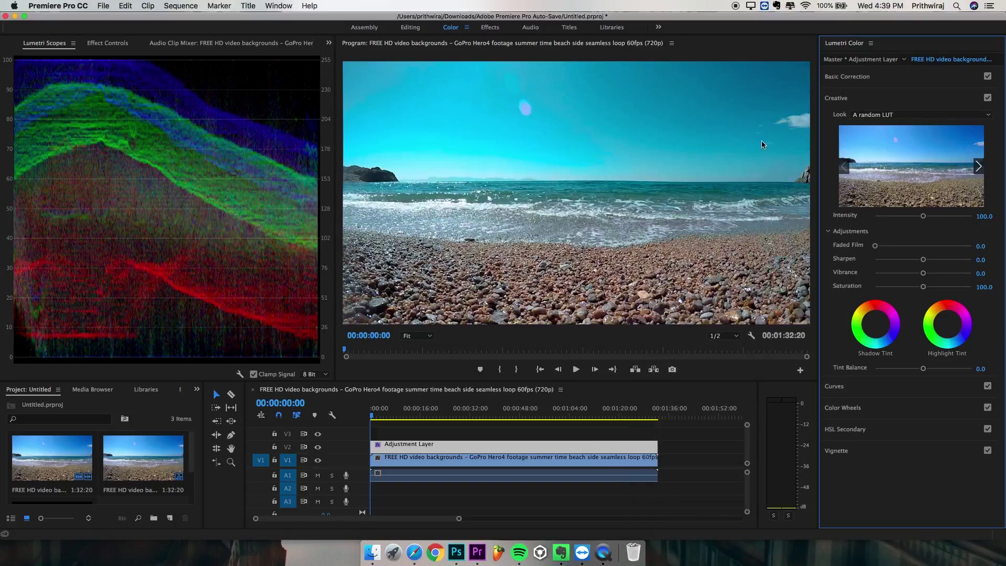
pyautogui.click(318, 447)
pyautogui.click(318, 447)
pyautogui.click(318, 447)
pyautogui.click(318, 447)
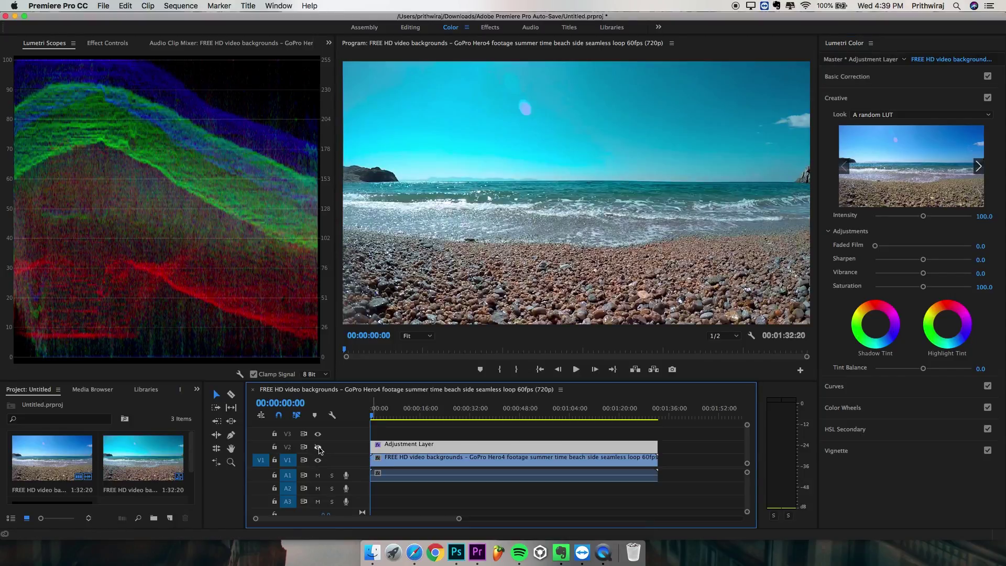